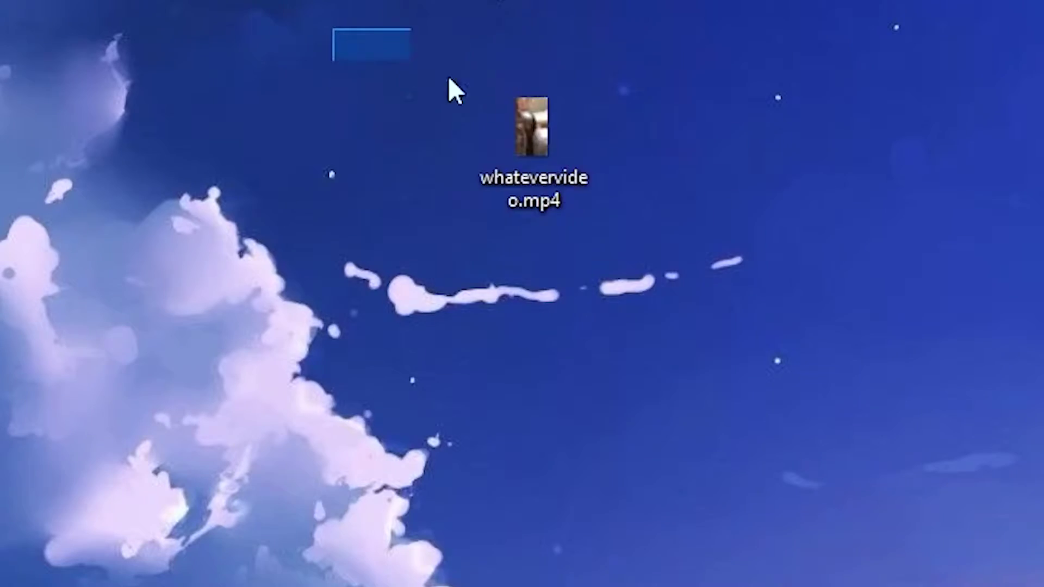
# - Add a Media Source playing whatevervideo.mp4 from the Skrivbord desktop folder
pyautogui.moveTo(338, 27); pyautogui.dragTo(522, 147)
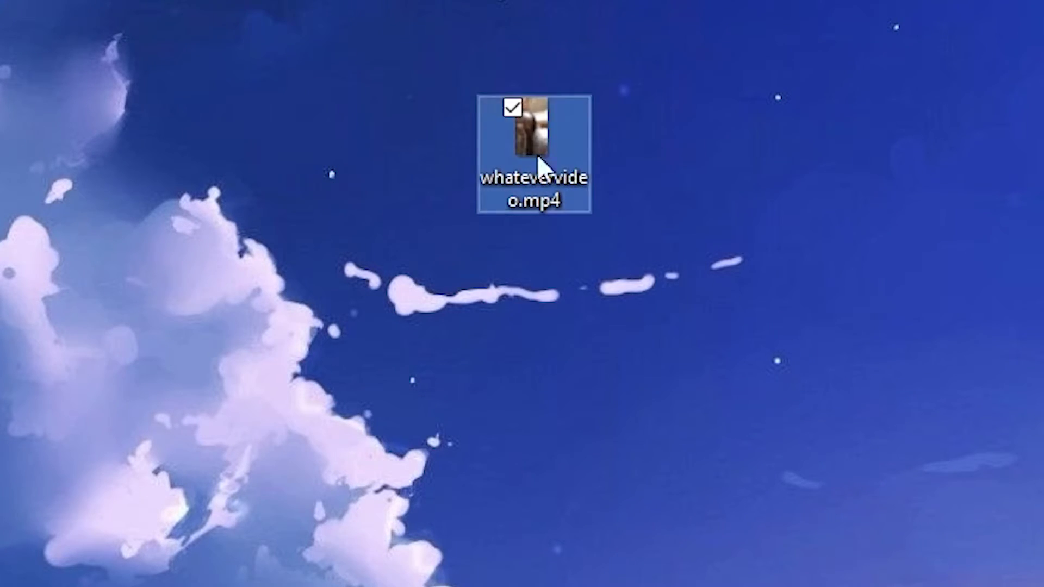
pyautogui.click(844, 346)
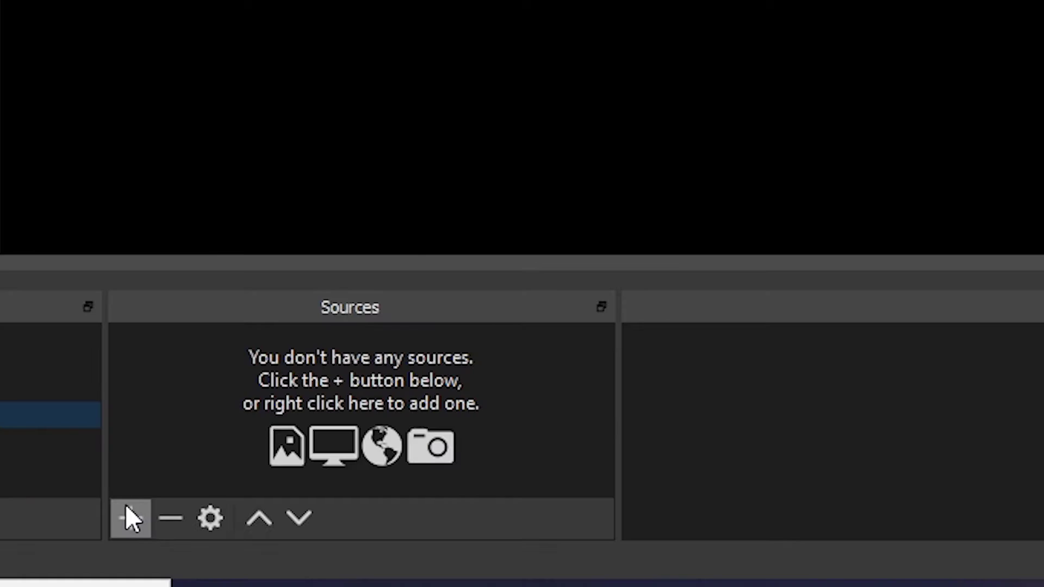
pyautogui.click(125, 504)
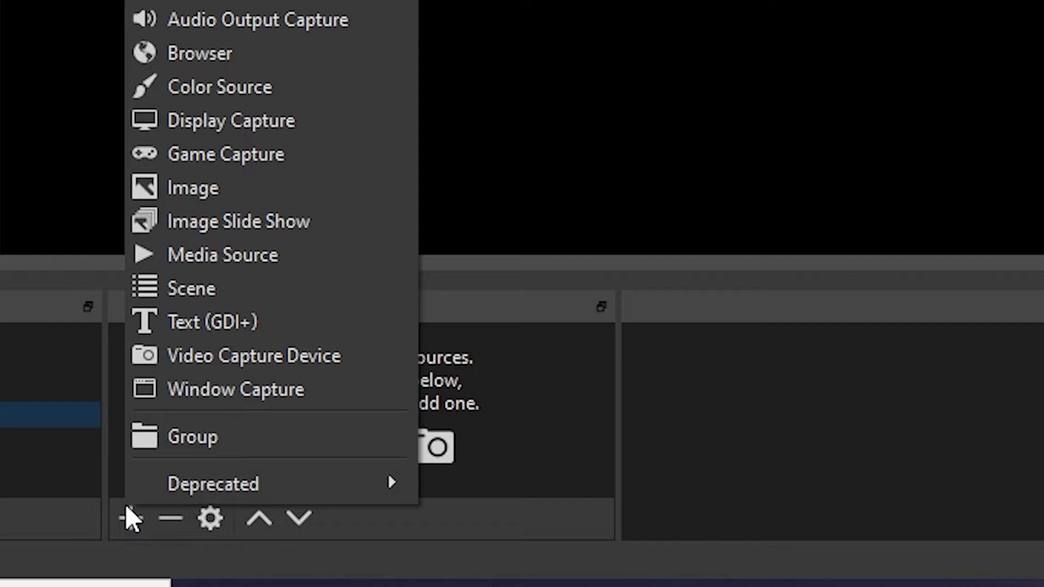
pyautogui.click(223, 254)
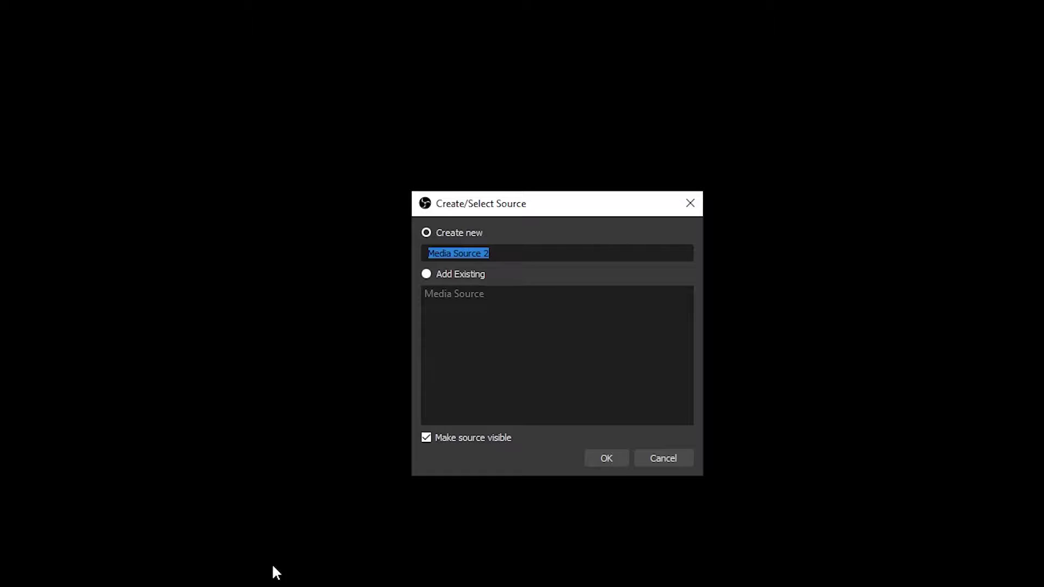
pyautogui.write('whateveryouwa')
pyautogui.click(937, 293)
pyautogui.click(107, 431)
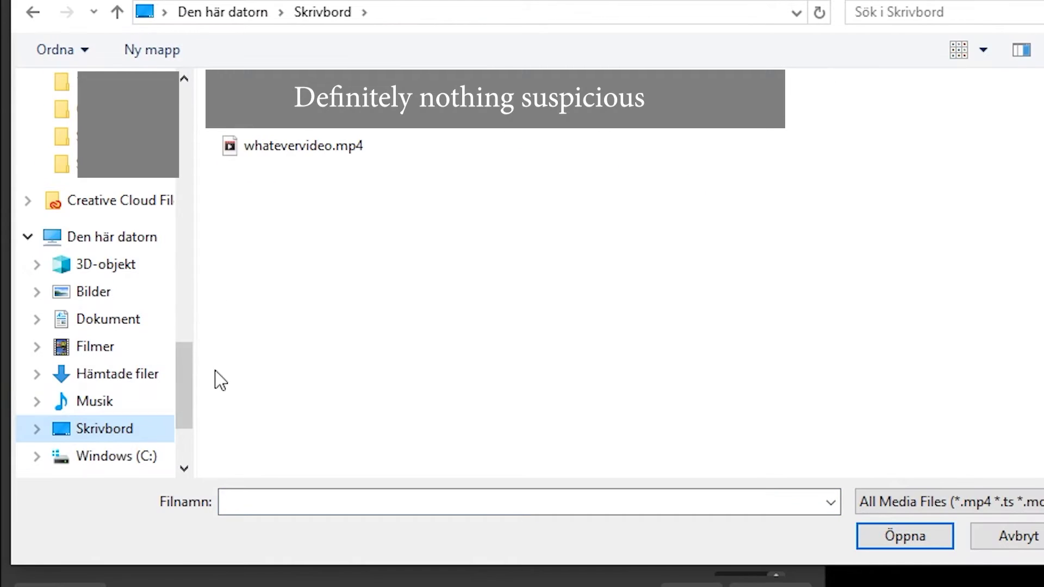
pyautogui.click(353, 155)
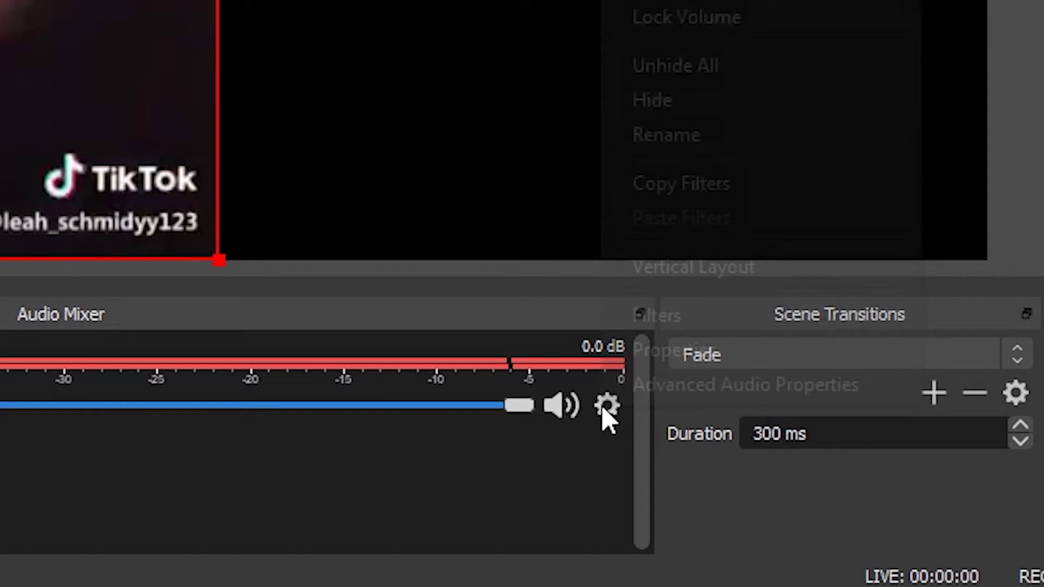
# - Set the audio Monitoring Device to VoiceMeeter Input, save it, and launch Voicemeeter
pyautogui.click(701, 384)
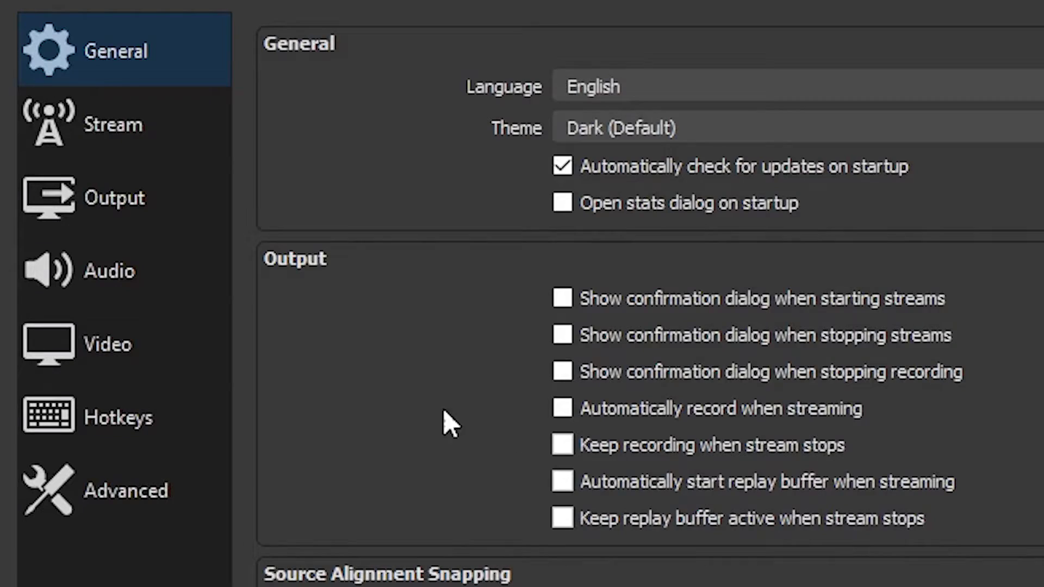
pyautogui.click(110, 277)
pyautogui.click(441, 265)
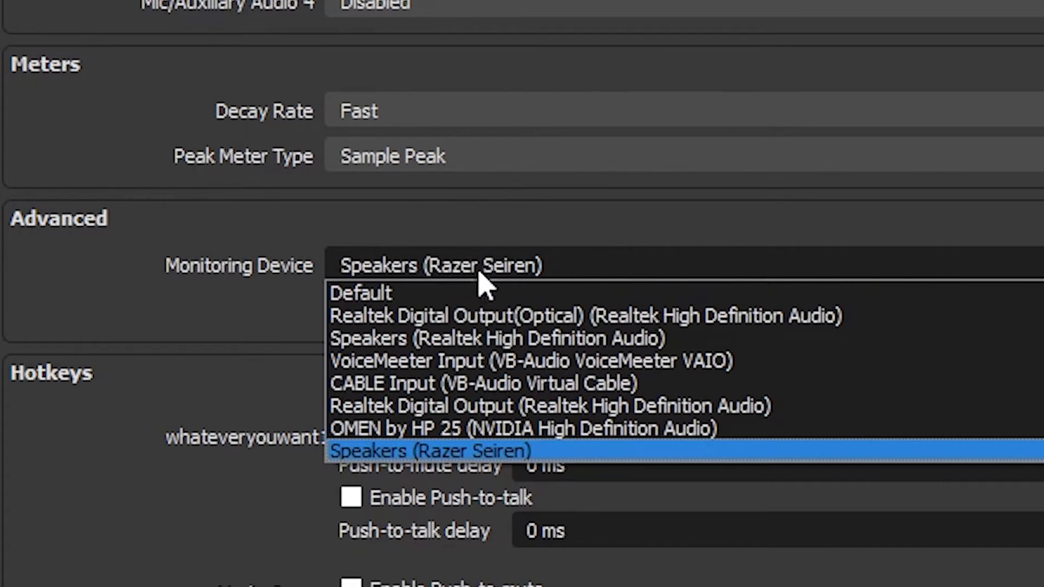
pyautogui.click(530, 361)
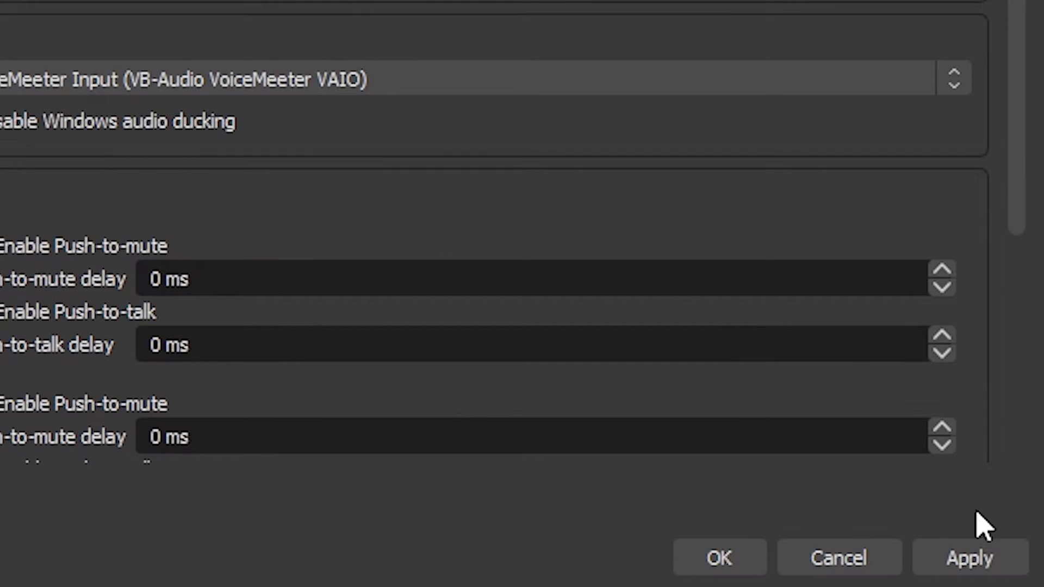
pyautogui.click(970, 559)
pyautogui.click(719, 559)
pyautogui.press('super')
pyautogui.write('v')
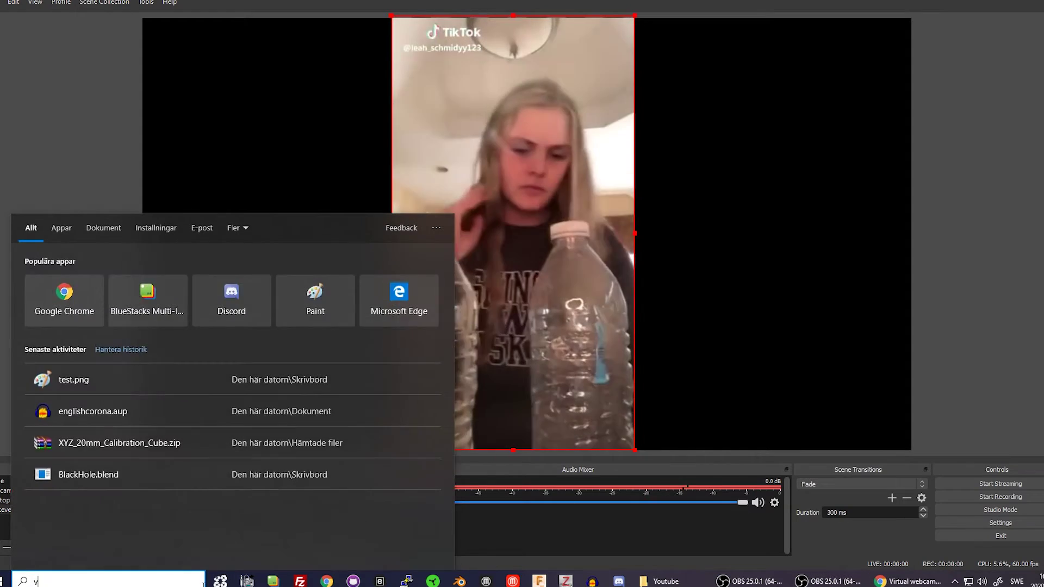
pyautogui.write('oice')
pyautogui.press('Return')
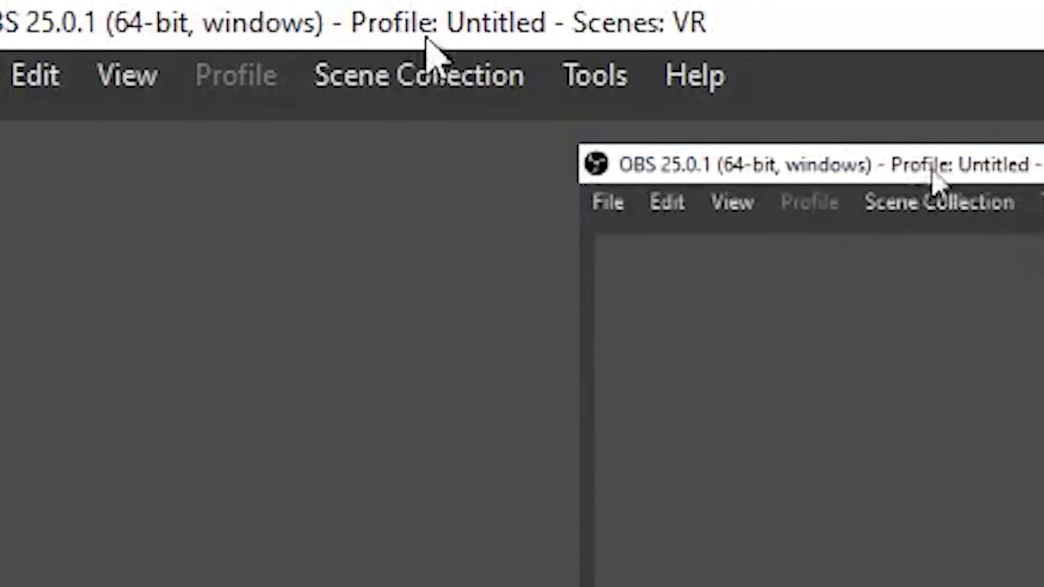
# - Open the VirtualCam settings under Tools to output to OBS-Camera
pyautogui.click(595, 75)
pyautogui.click(709, 468)
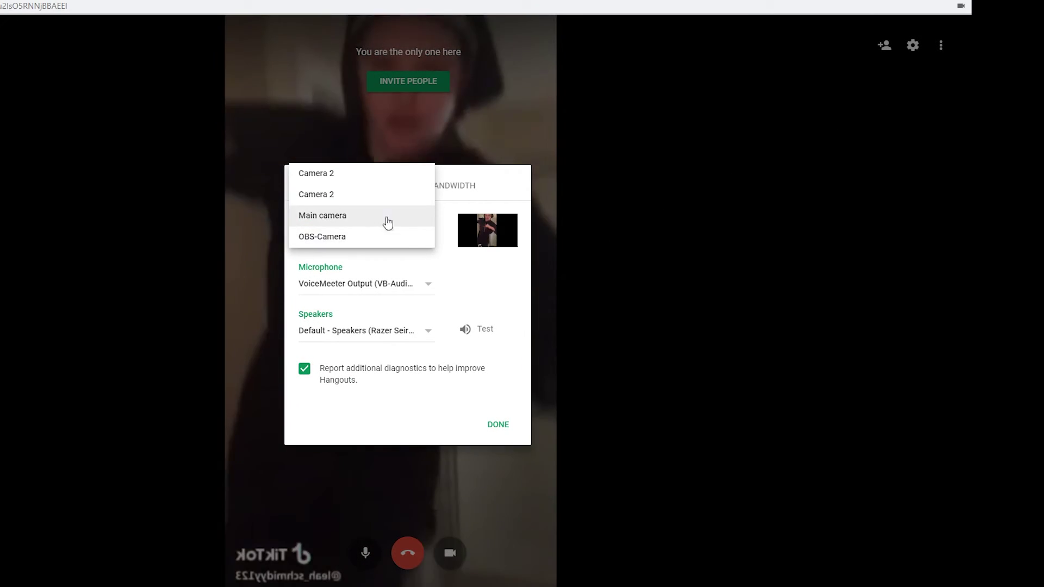
# - Choose OBS-Camera for video and VoiceMeeter Output as microphone in Hangouts settings
pyautogui.click(322, 236)
pyautogui.click(363, 283)
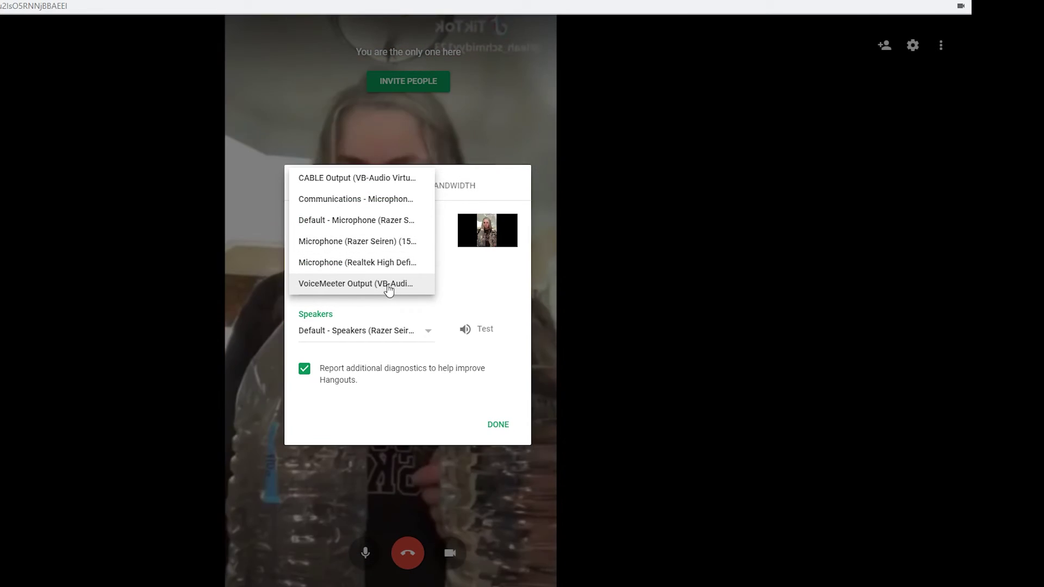
pyautogui.click(346, 284)
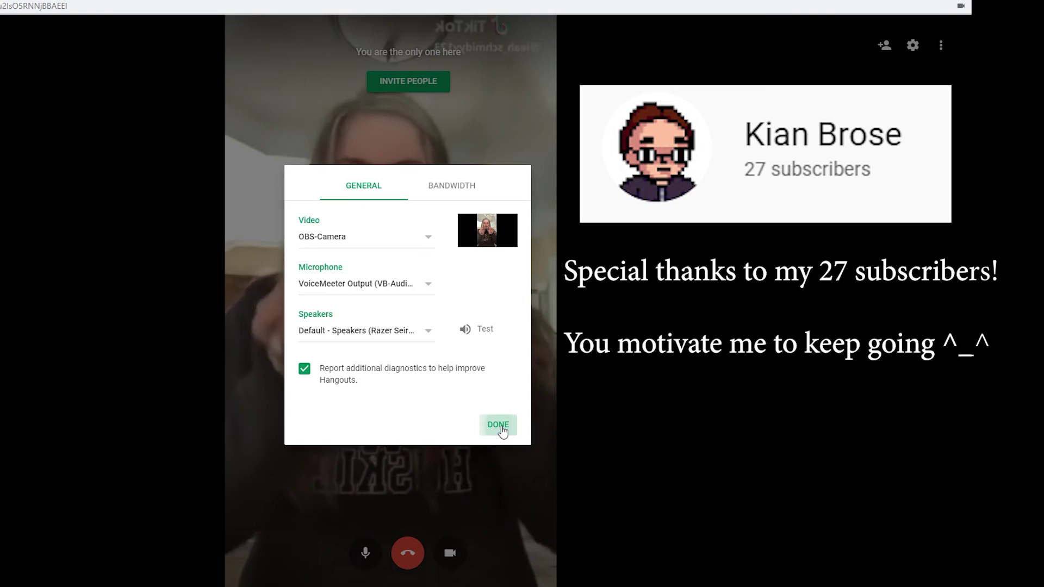
pyautogui.click(497, 425)
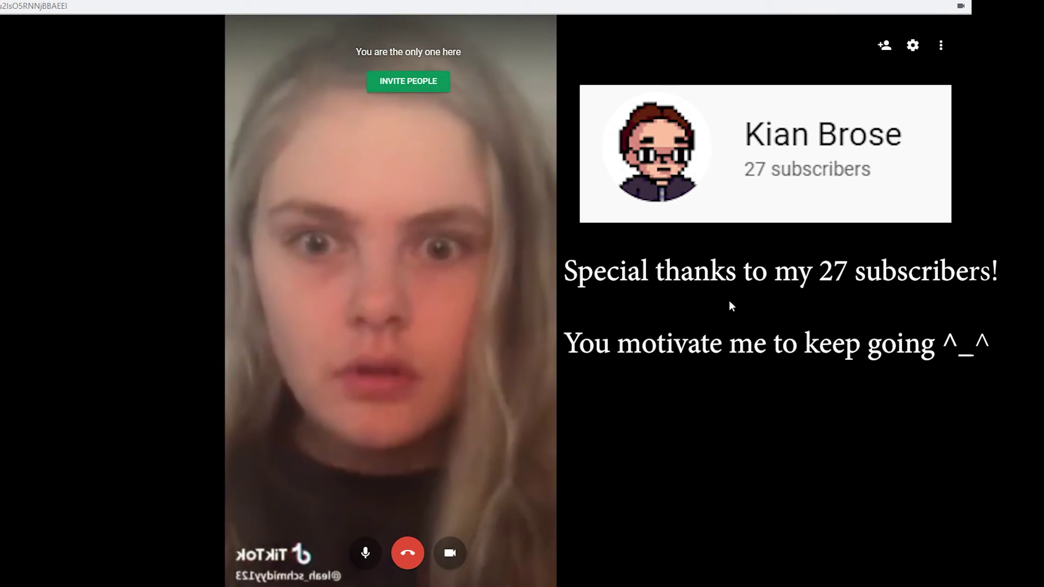